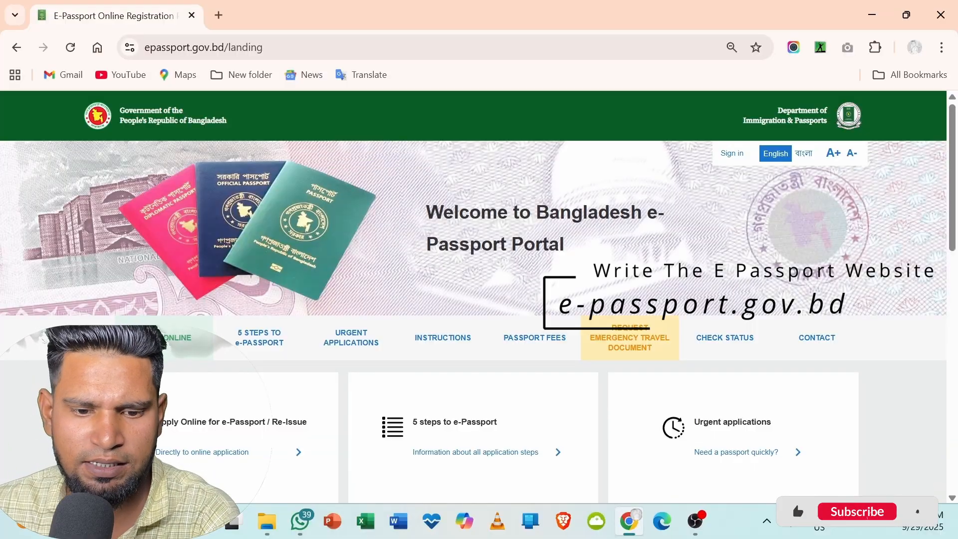
# - Start the online e-Passport application and choose the district and nearest police station of the present address
pyautogui.scroll(-3, 329, 272)
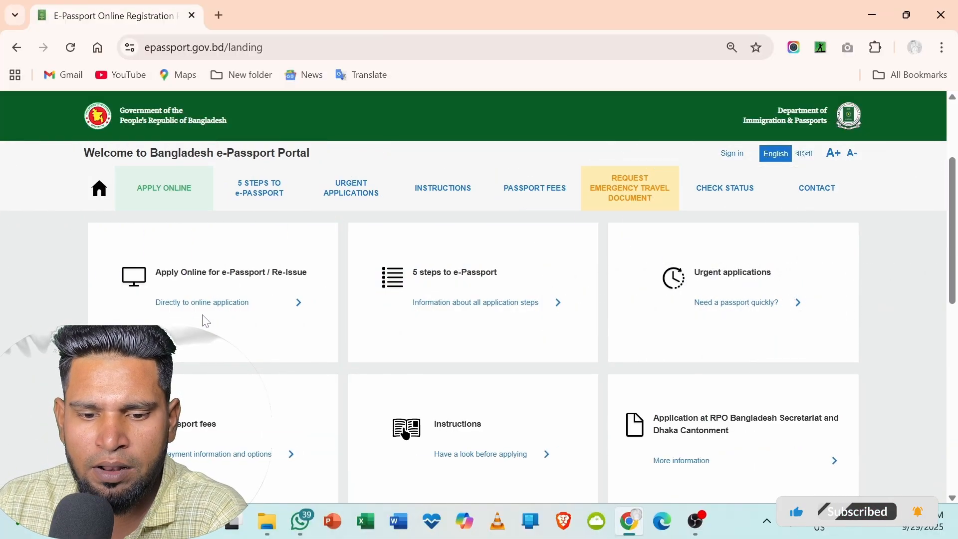
pyautogui.click(215, 307)
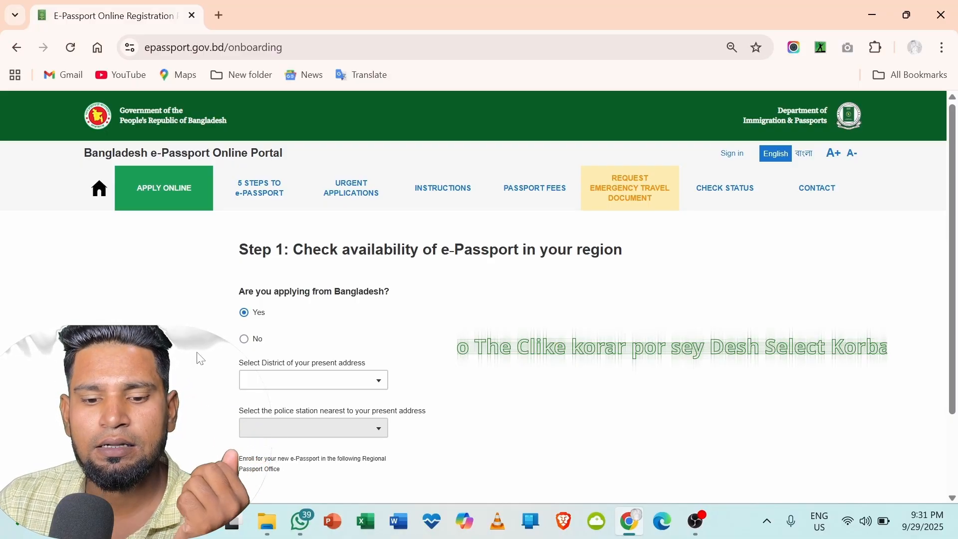
pyautogui.scroll(-1, 206, 319)
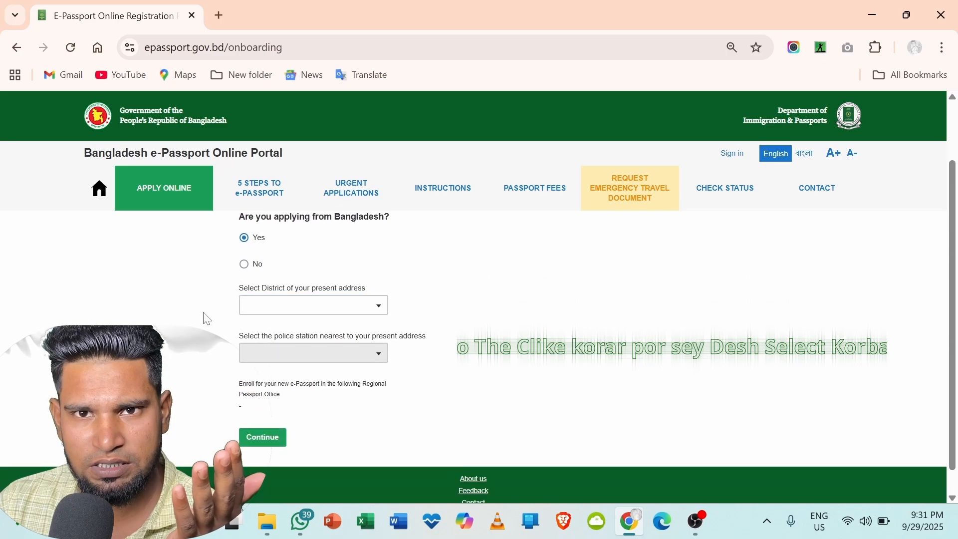
pyautogui.click(373, 312)
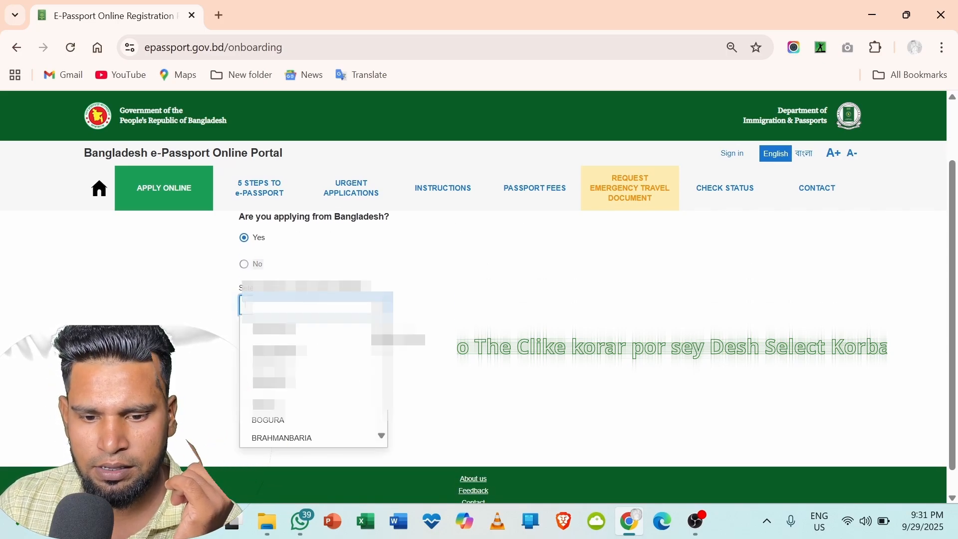
pyautogui.write('MOULVIBAZAR')
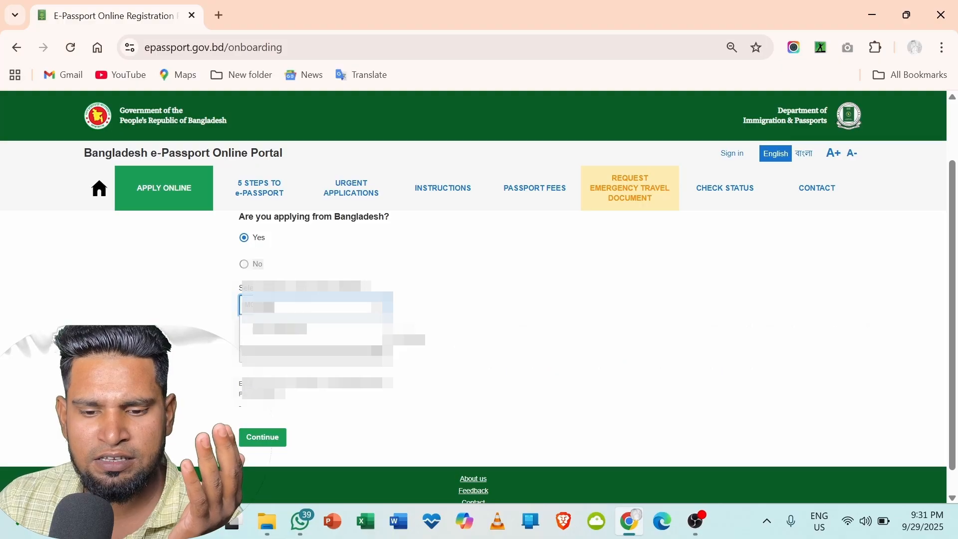
pyautogui.write('RA')
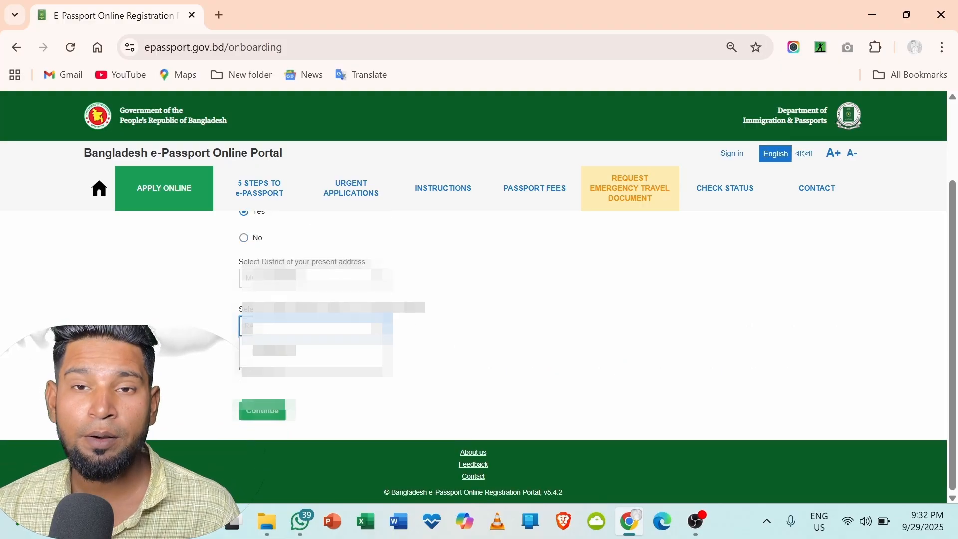
pyautogui.write('JNAGR')
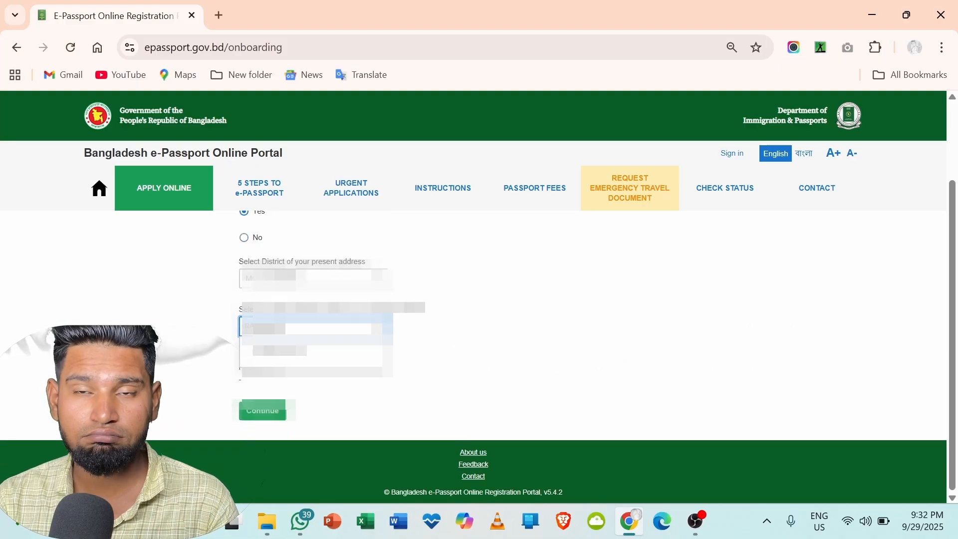
pyautogui.press('BackSpace')
pyautogui.write('AR')
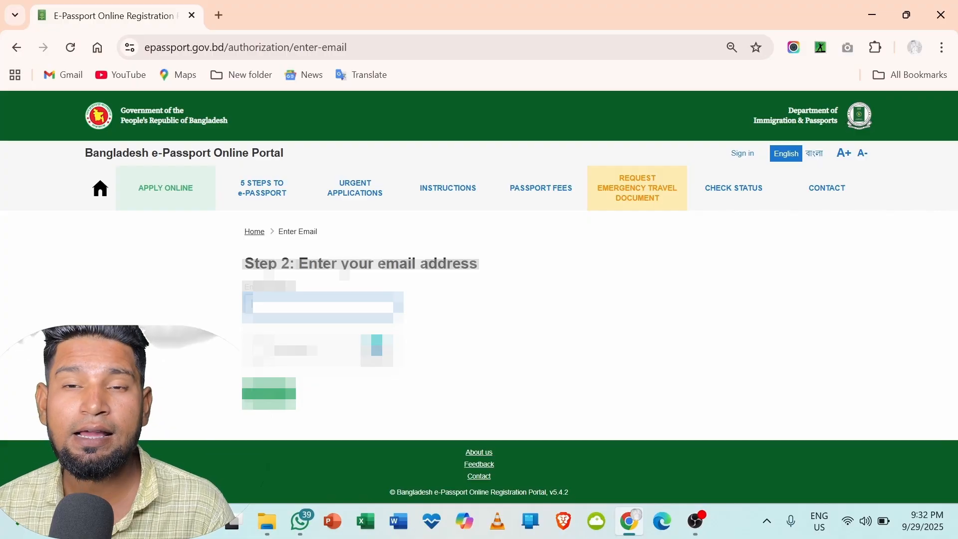
# - Enter the applicant's e-mail address, complete the human verification and register the account with a password
pyautogui.write('mo')
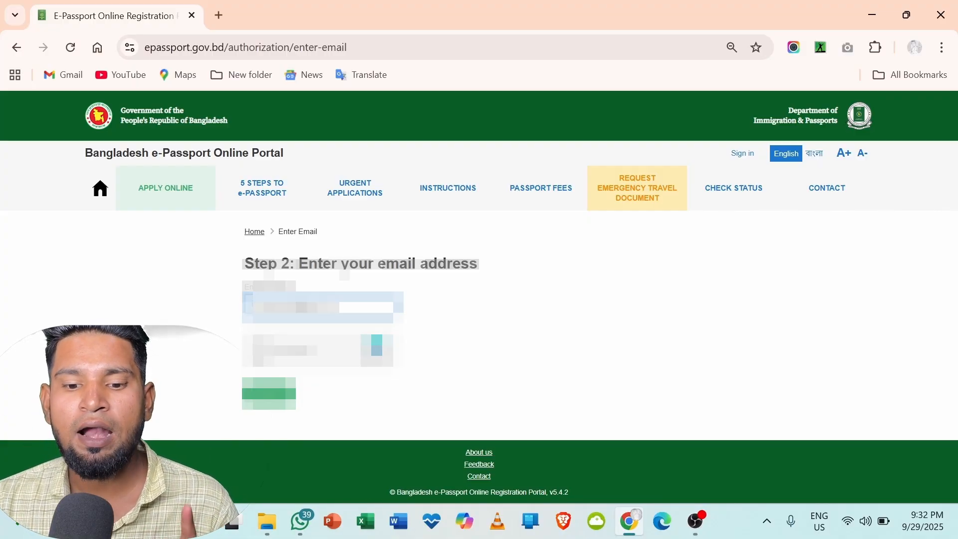
pyautogui.click(258, 350)
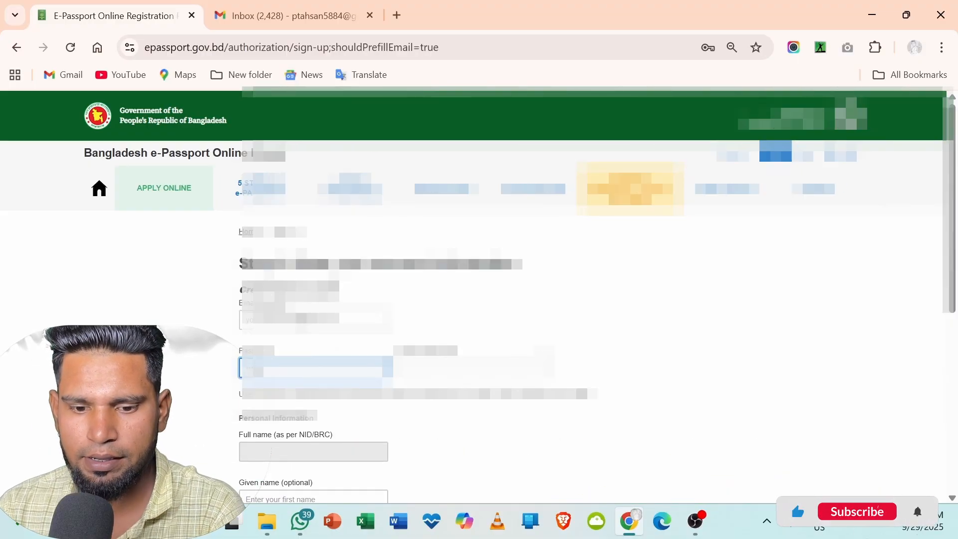
pyautogui.press('Tab')
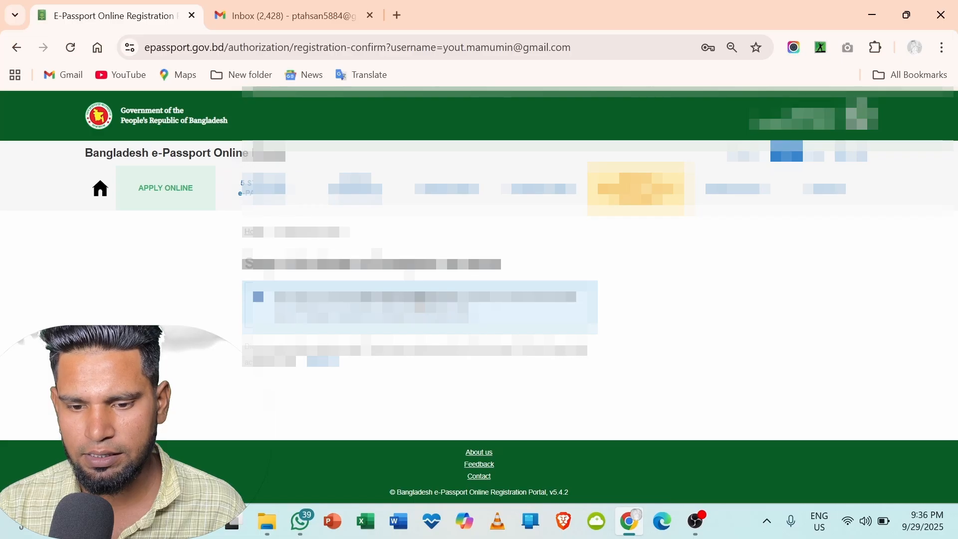
# - Switch to Gmail, open the e-Passport confirmation message in the registered account's inbox and follow its activation link
pyautogui.click(292, 16)
pyautogui.click(941, 120)
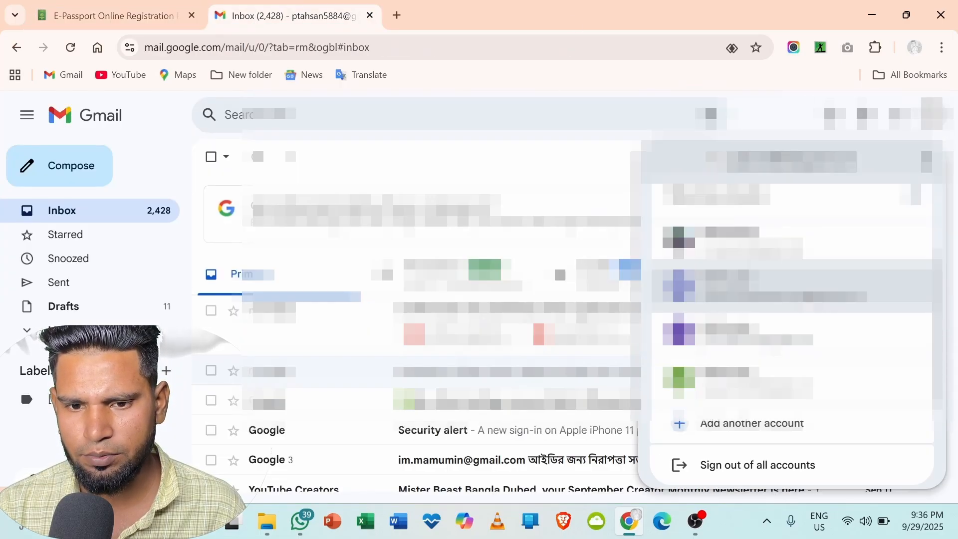
pyautogui.click(738, 378)
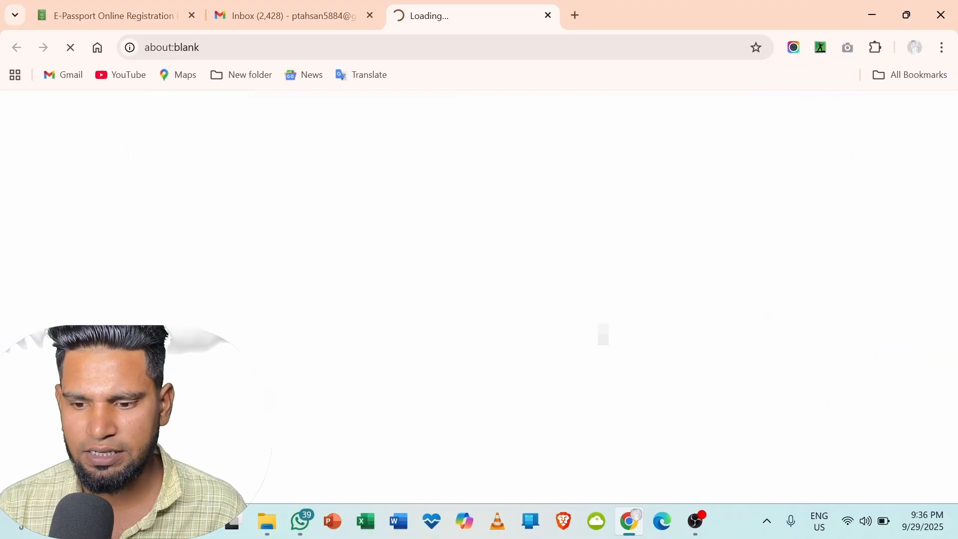
pyautogui.click(429, 222)
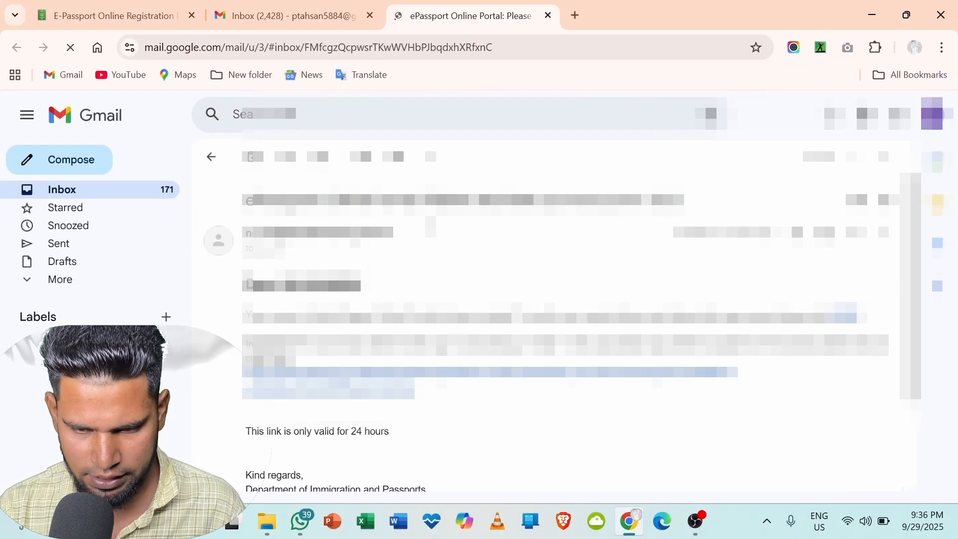
pyautogui.scroll(-1, 310, 351)
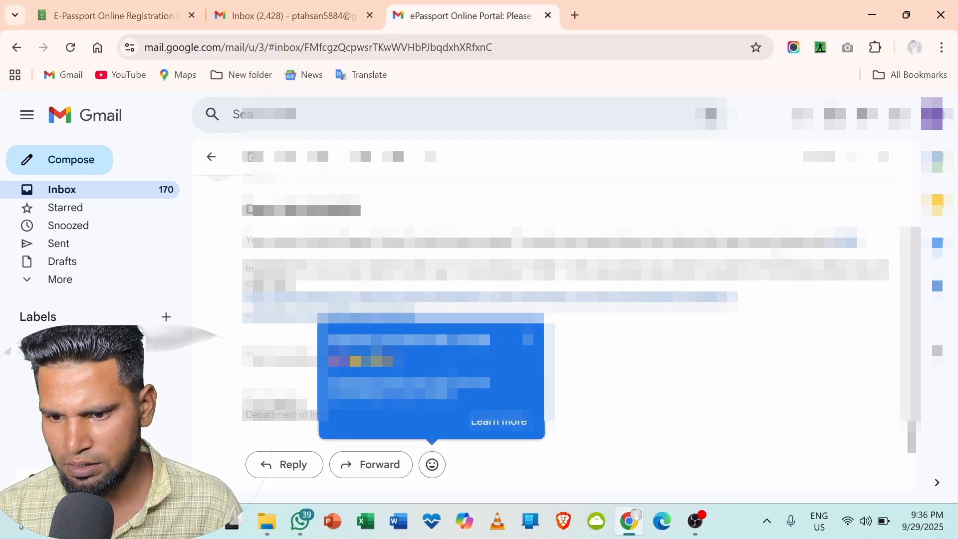
pyautogui.click(849, 242)
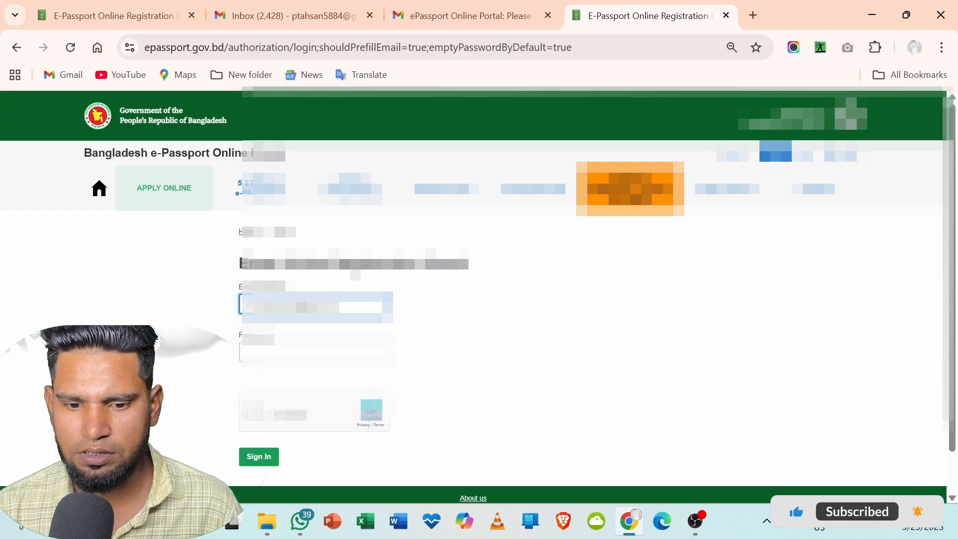
# - Sign in to the e-Passport portal with the account password
pyautogui.click(316, 352)
pyautogui.write('•')
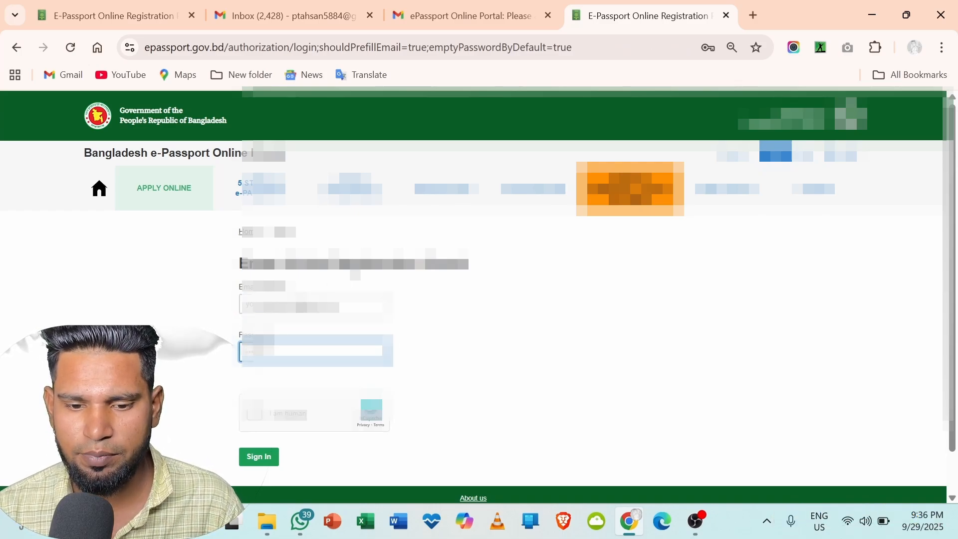
pyautogui.write('•')
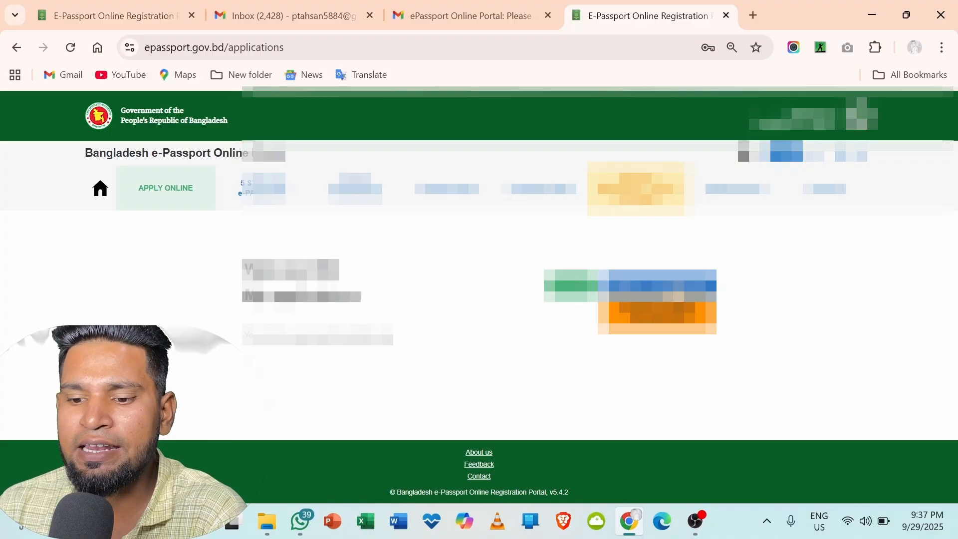
# - Start a new e-Passport application and save Ordinary Passport as the passport type
pyautogui.click(676, 290)
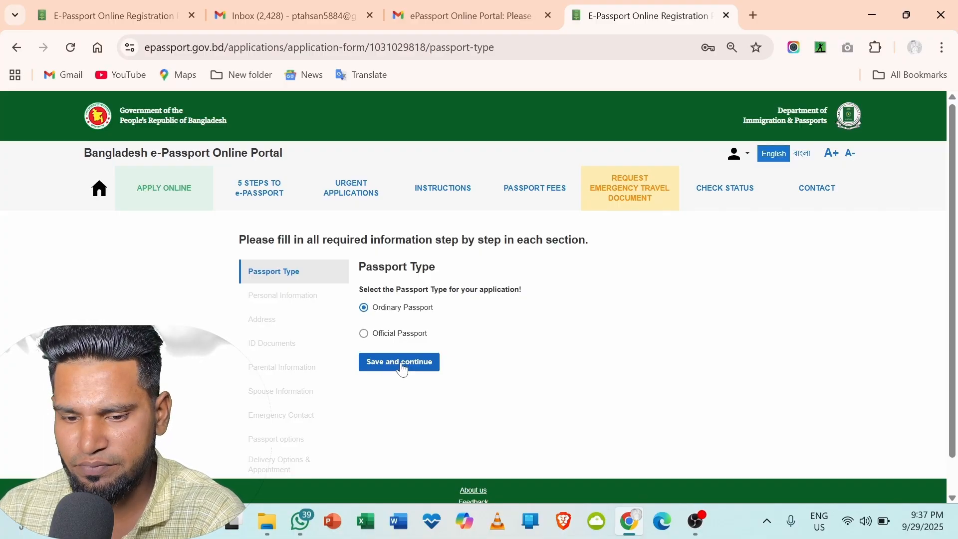
pyautogui.click(400, 367)
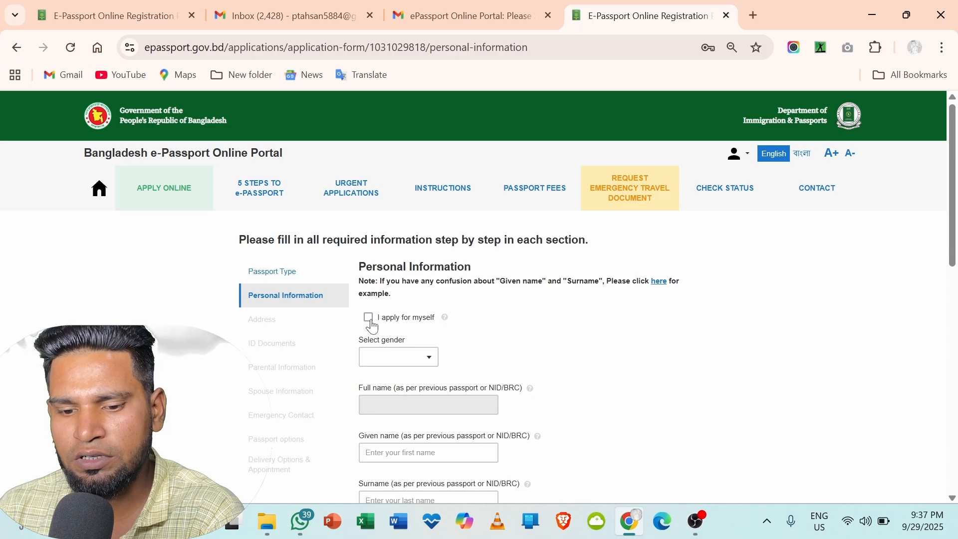
# - Mark the application as being for oneself and set the gender to MALE
pyautogui.click(369, 318)
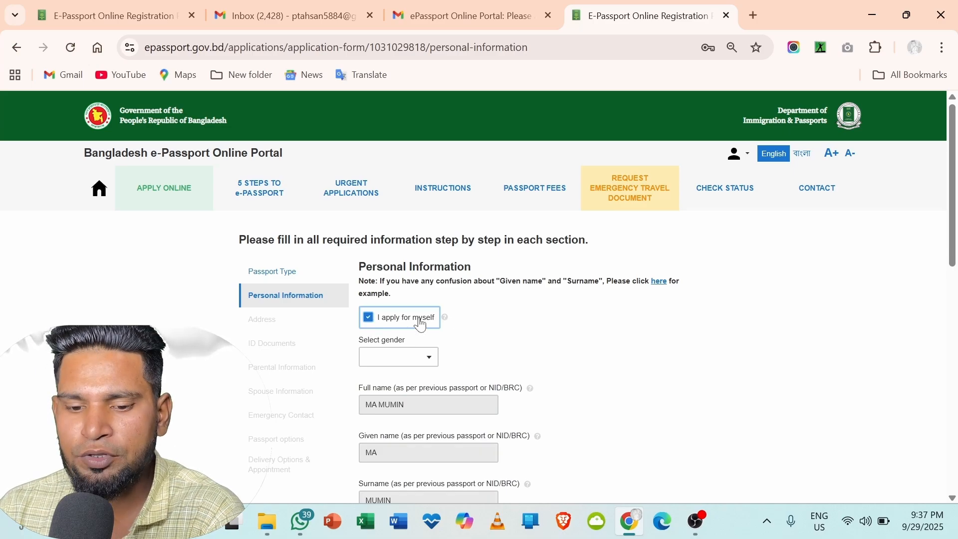
pyautogui.scroll(-3, 444, 316)
pyautogui.scroll(2, 422, 256)
pyautogui.click(422, 287)
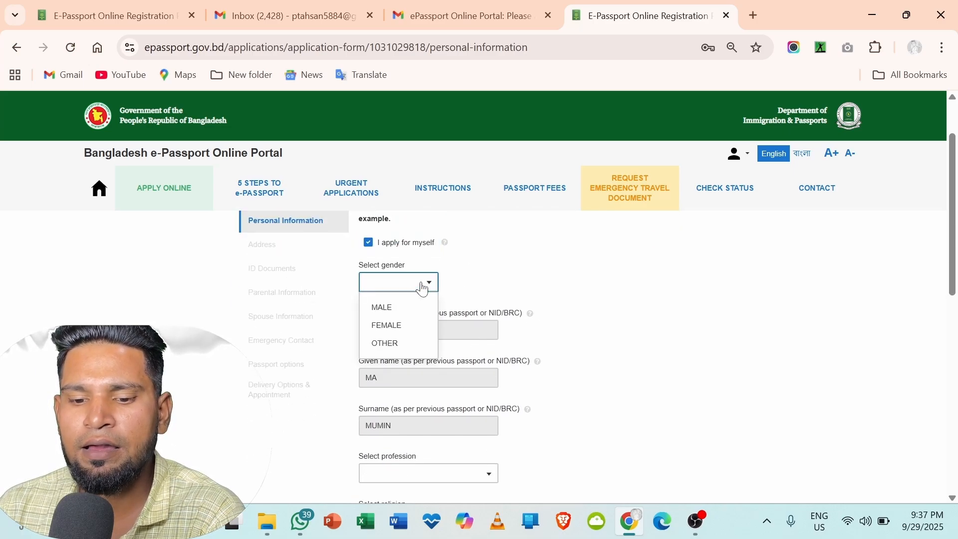
pyautogui.click(395, 309)
# - Set the profession to STUDENT and the religion to ISLAM in the personal information
pyautogui.scroll(-1, 587, 310)
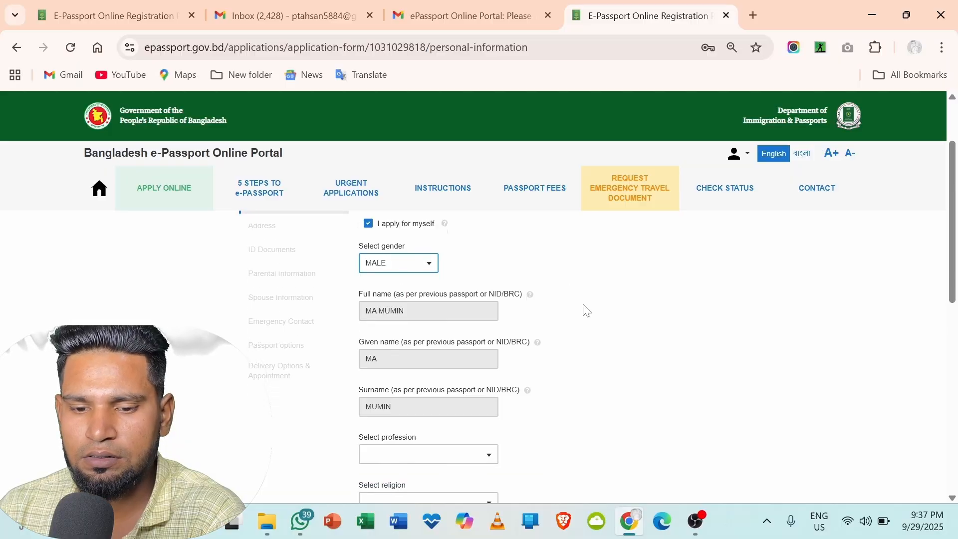
pyautogui.scroll(-3, 443, 327)
pyautogui.click(429, 323)
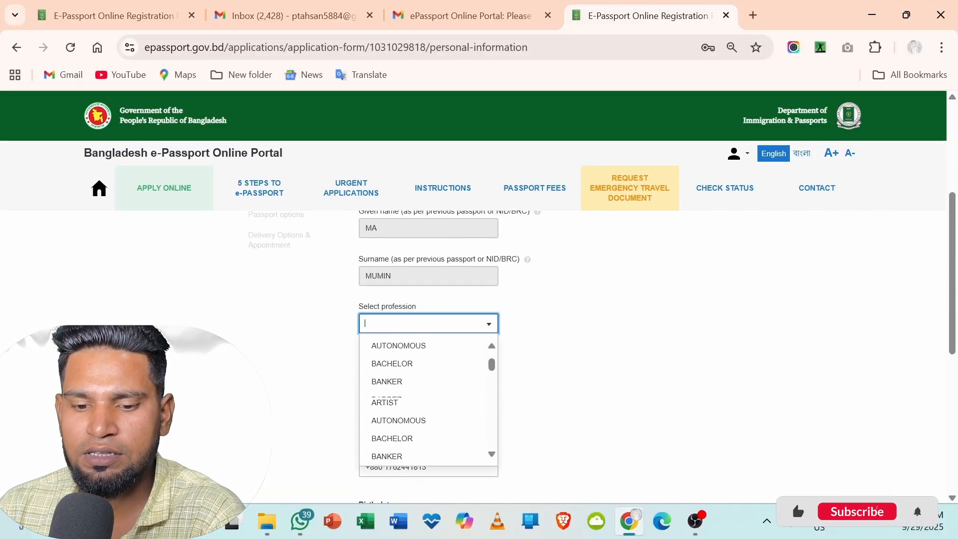
pyautogui.scroll(-3, 406, 422)
pyautogui.scroll(-2, 412, 405)
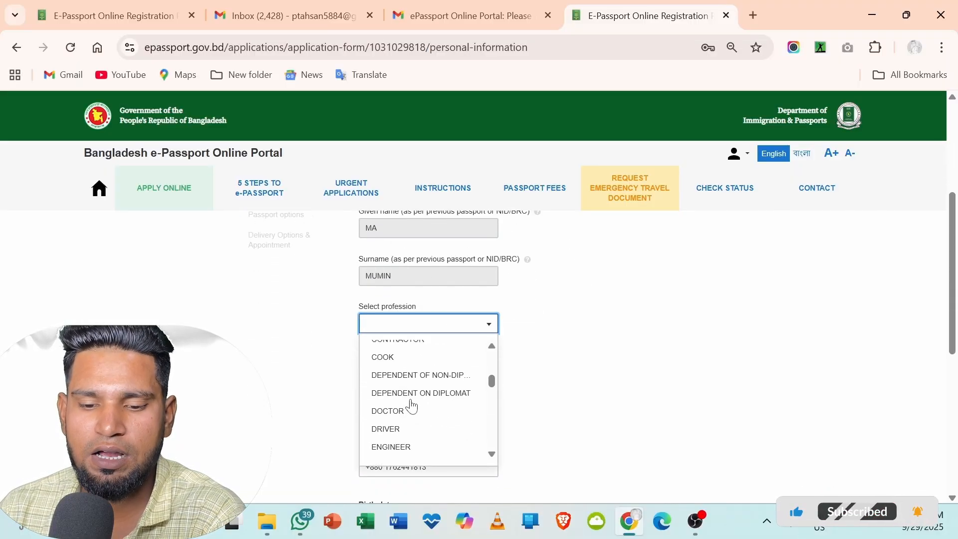
pyautogui.scroll(-3, 399, 379)
pyautogui.scroll(-4, 433, 431)
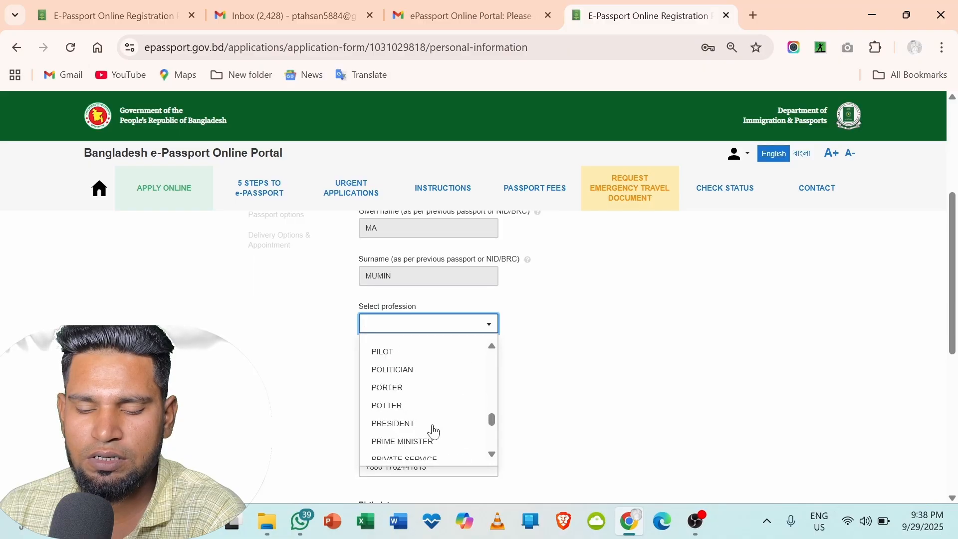
pyautogui.scroll(-4, 434, 432)
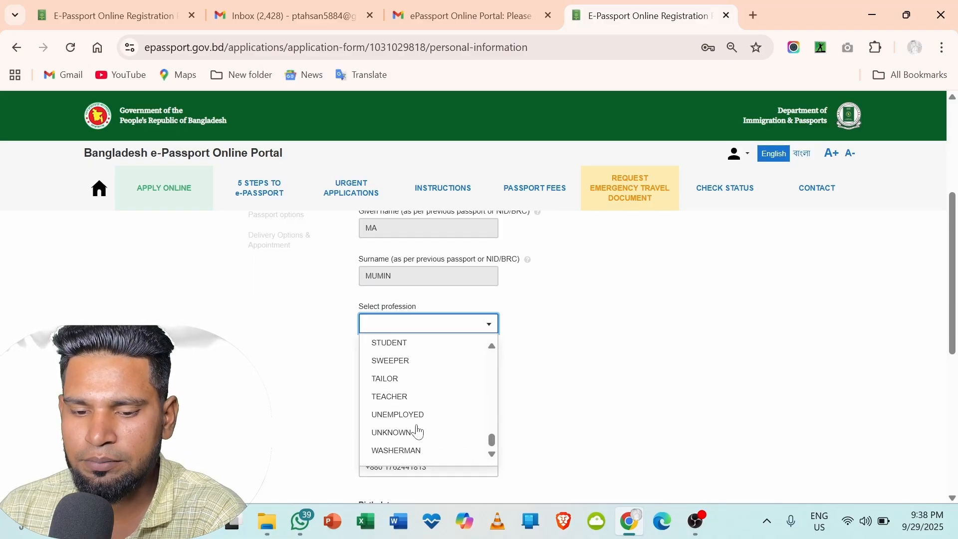
pyautogui.click(393, 345)
pyautogui.click(441, 377)
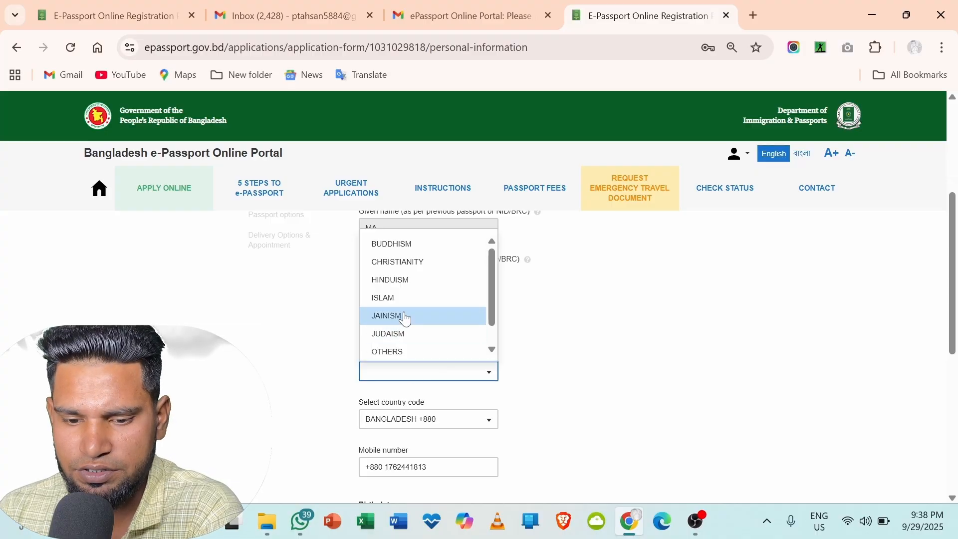
pyautogui.click(394, 299)
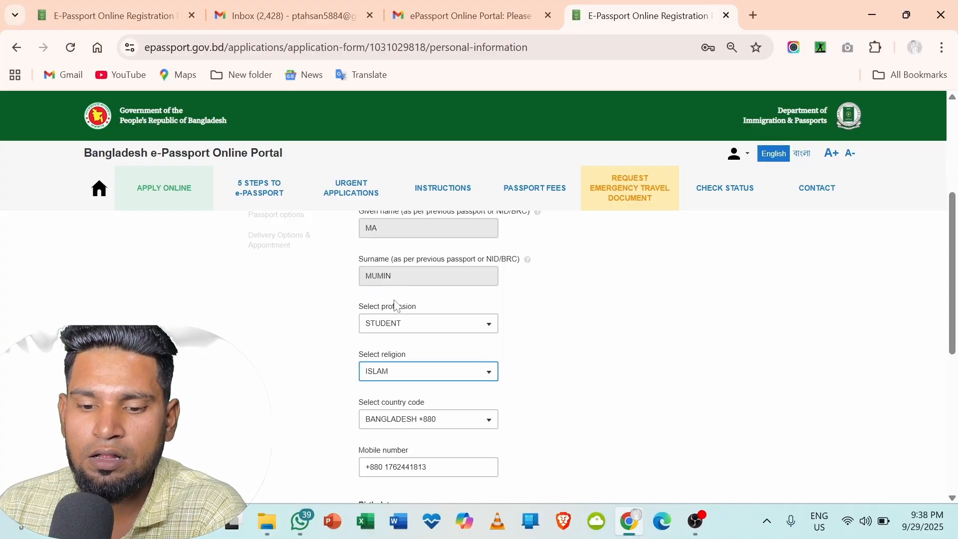
# - Set the district of birth to MOULVIBAZAR, fill in the date of birth and complete the Personal Information section
pyautogui.scroll(-3, 464, 336)
pyautogui.scroll(-2, 391, 299)
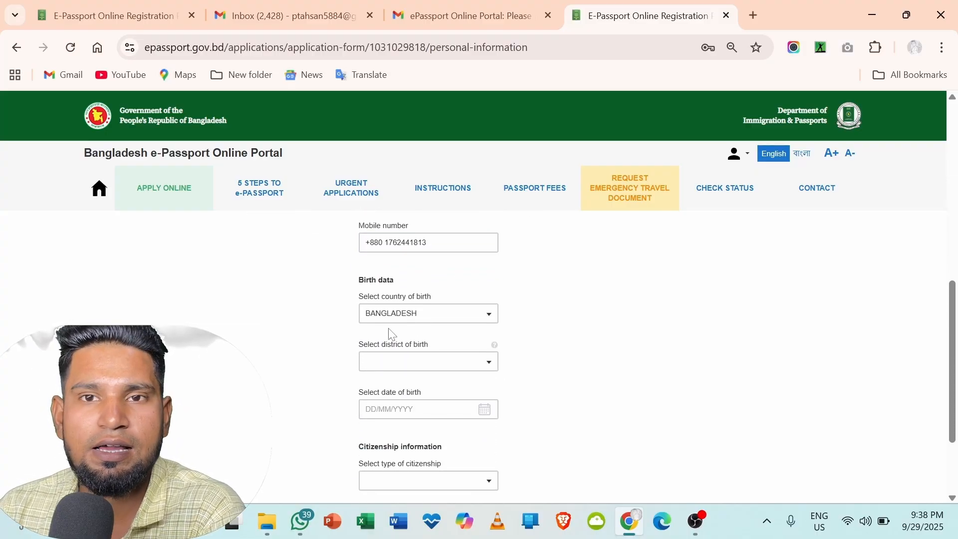
pyautogui.scroll(-2, 414, 300)
pyautogui.click(424, 286)
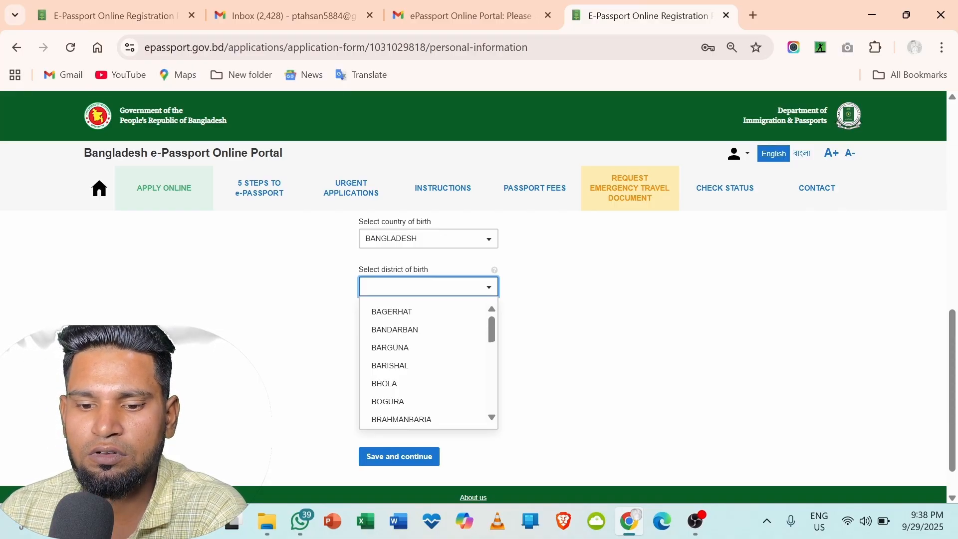
pyautogui.write('MOULVIBAZAR')
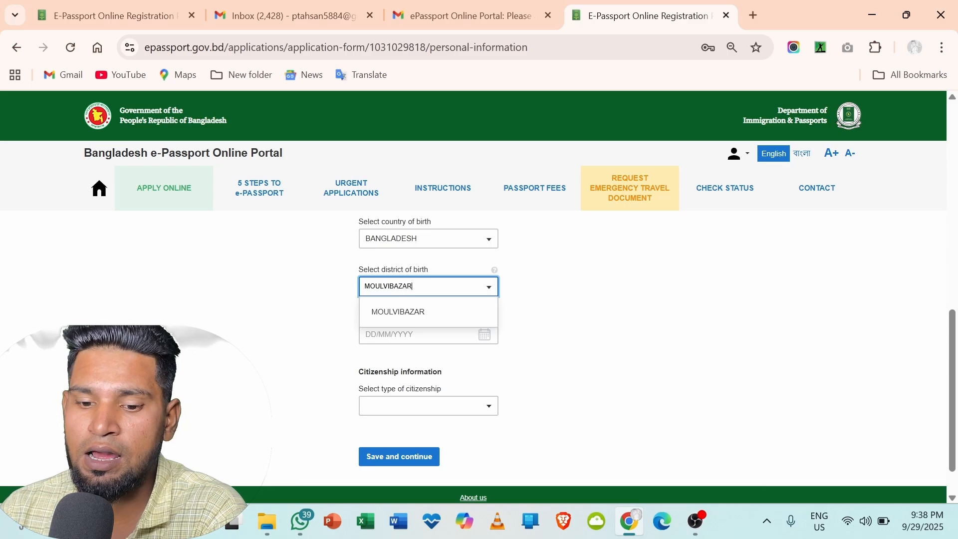
pyautogui.click(424, 308)
pyautogui.click(419, 335)
pyautogui.click(382, 235)
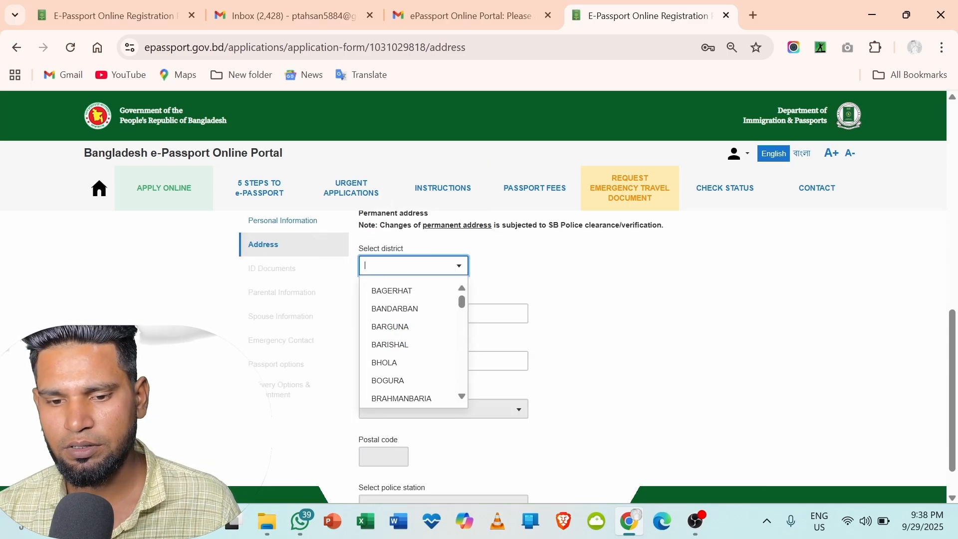
# - Set the permanent address district to MOULVIBAZAR and fill in the City/Village/House field
pyautogui.write('DIS')
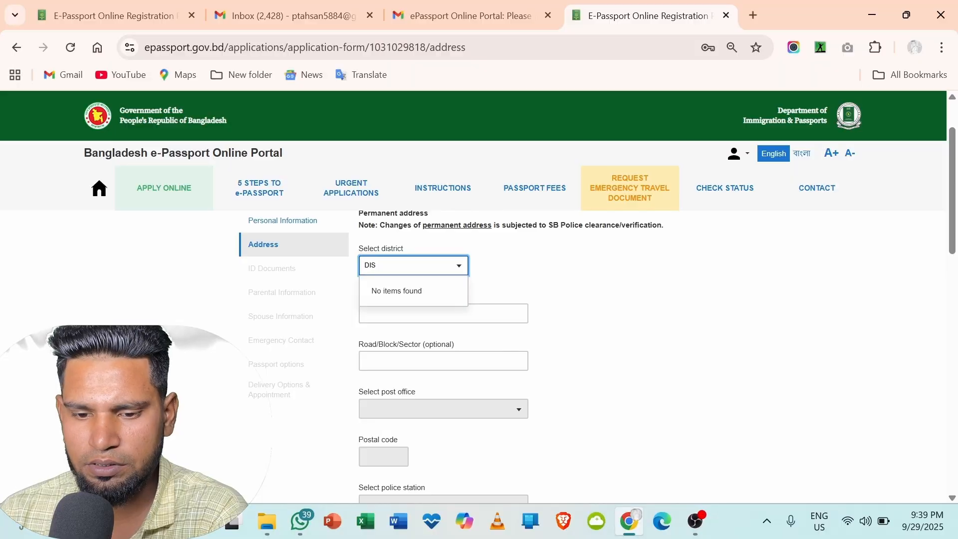
pyautogui.press('BackSpace')
pyautogui.press('BackSpace')
pyautogui.press('BackSpace')
pyautogui.press('BackSpace')
pyautogui.press('BackSpace')
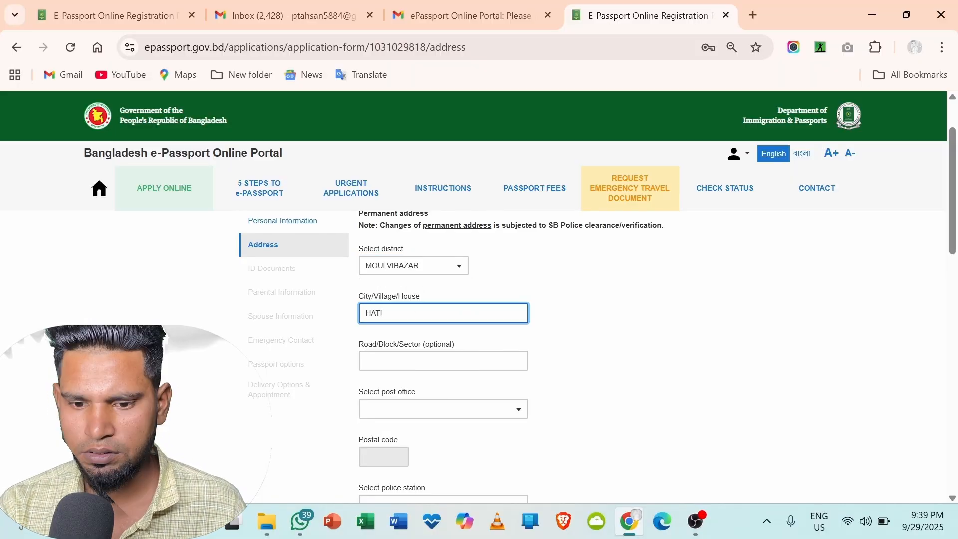
pyautogui.write('FGDJKH')
pyautogui.press('Tab')
pyautogui.press('Tab')
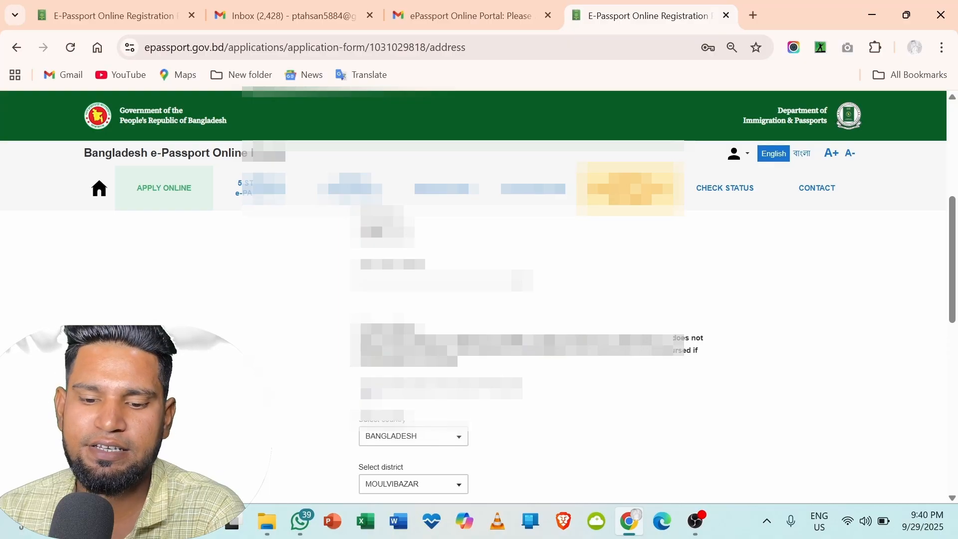
# - Select the police station for the permanent address and mark the present address as the same as the permanent one
pyautogui.scroll(-4, 479, 319)
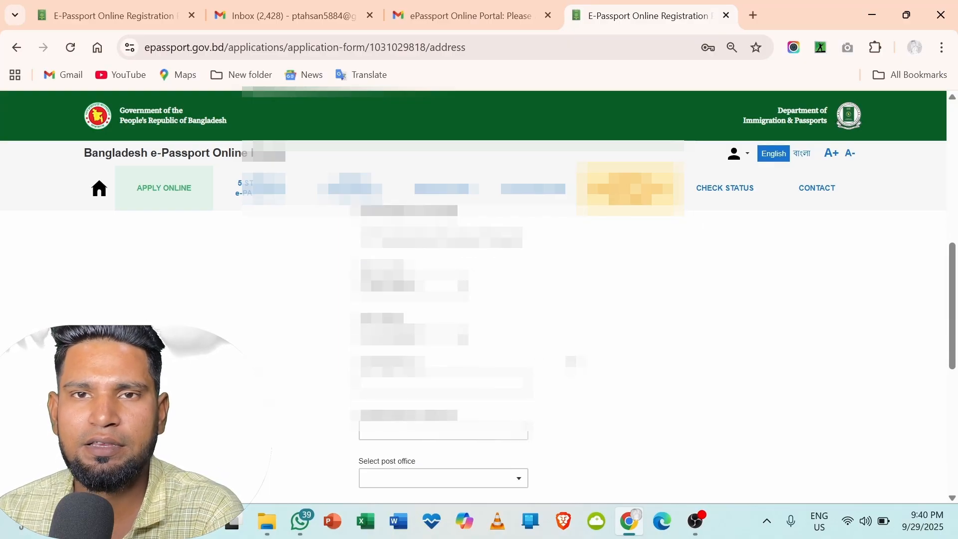
pyautogui.scroll(-3, 479, 320)
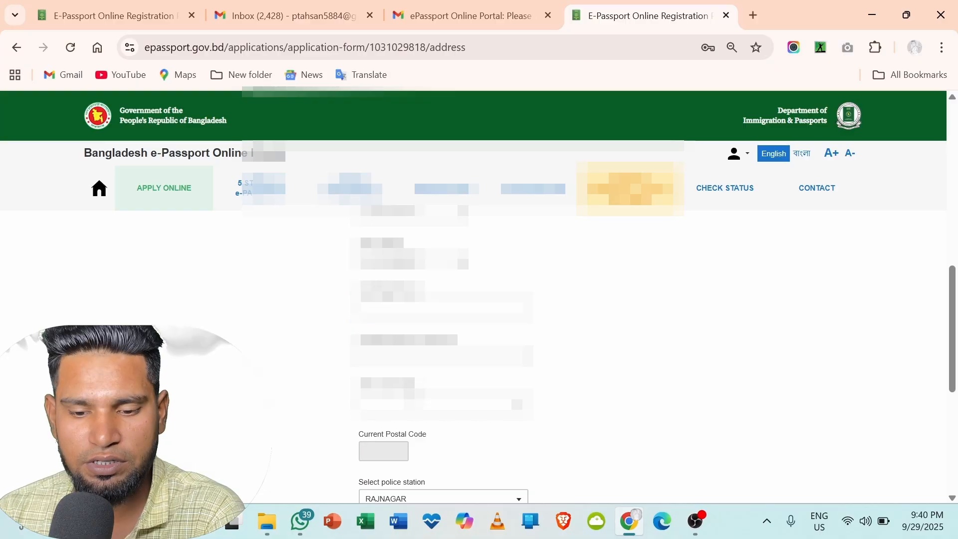
pyautogui.scroll(-3, 444, 319)
pyautogui.scroll(8, 444, 319)
pyautogui.scroll(-3, 444, 319)
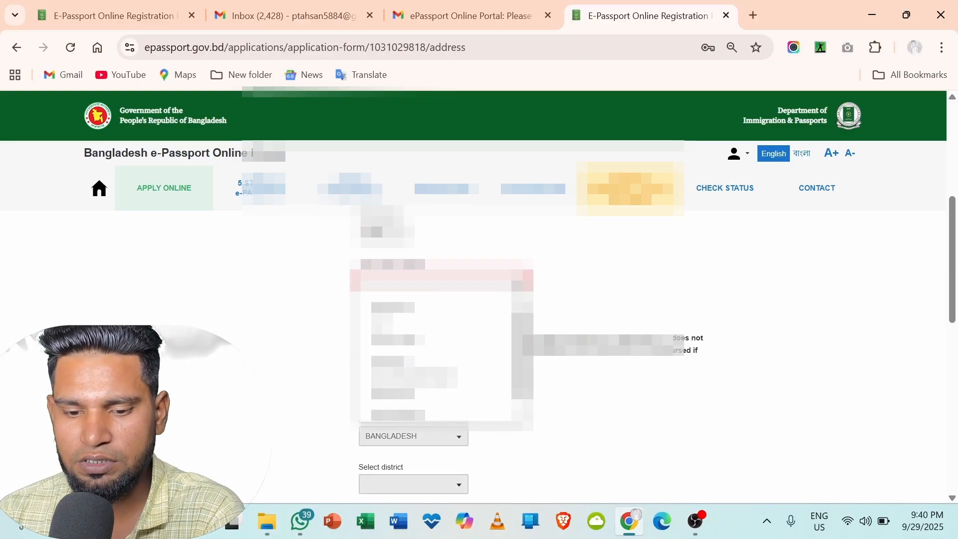
pyautogui.click(413, 396)
pyautogui.click(366, 390)
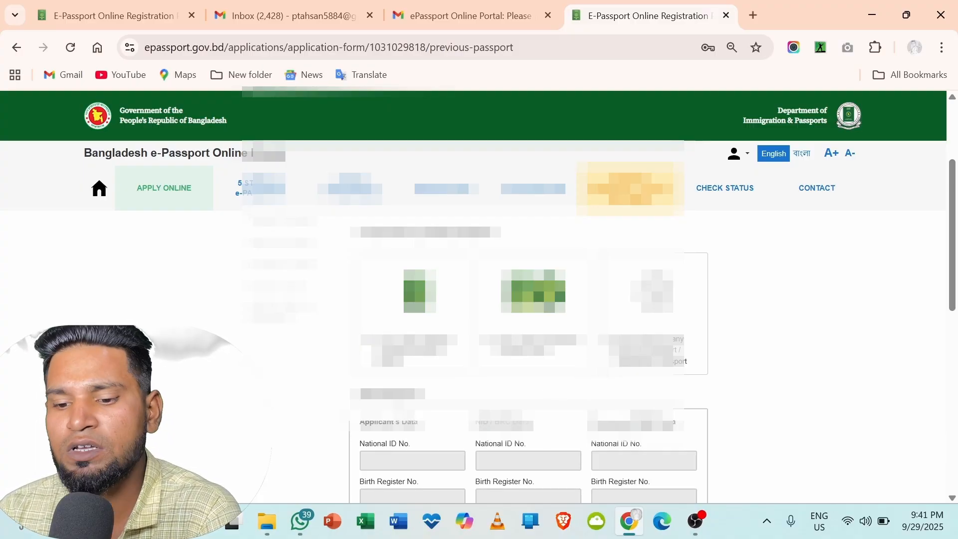
# - Choose the no previous passport / handwritten passport option in the ID Documents section and review the Data Comparison table
pyautogui.click(613, 342)
pyautogui.scroll(-3, 521, 379)
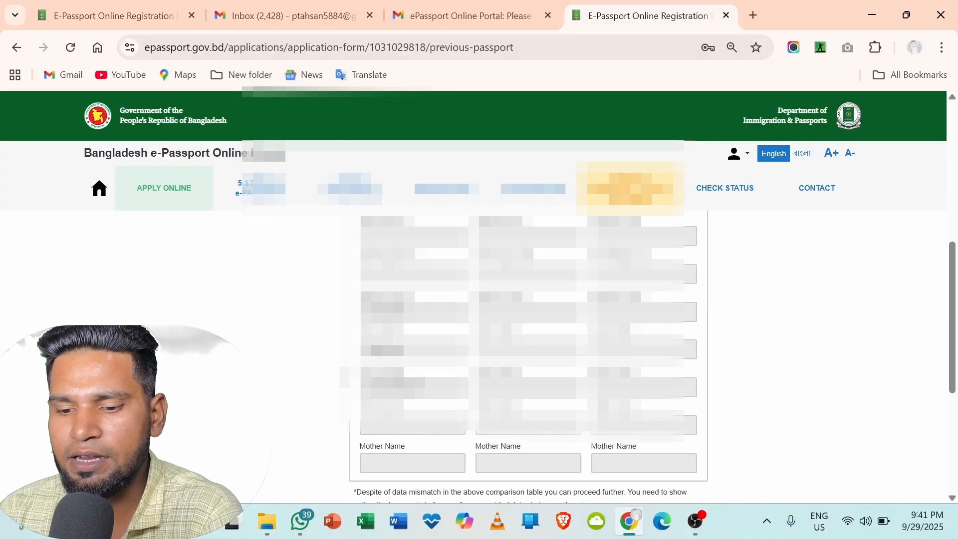
pyautogui.scroll(2, 441, 340)
pyautogui.scroll(-2, 529, 319)
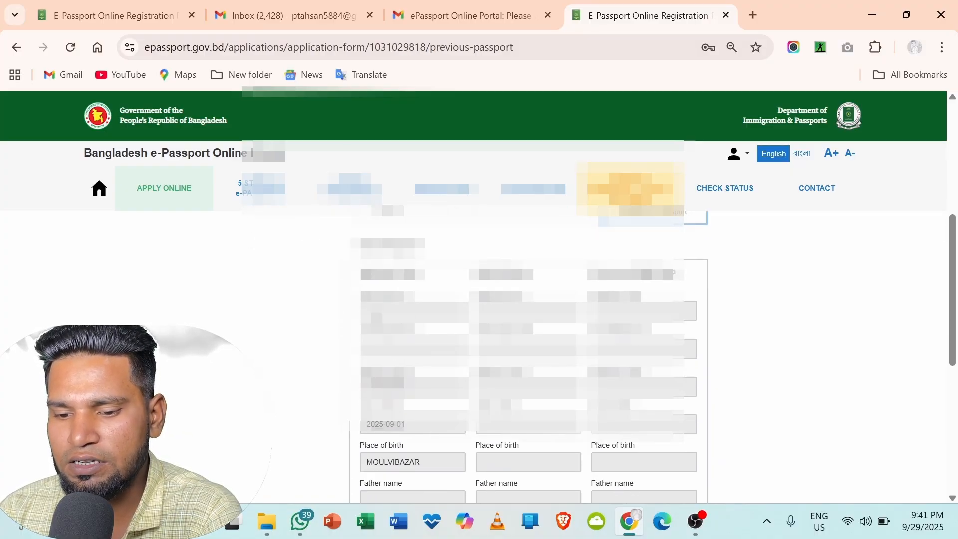
pyautogui.scroll(5, 524, 350)
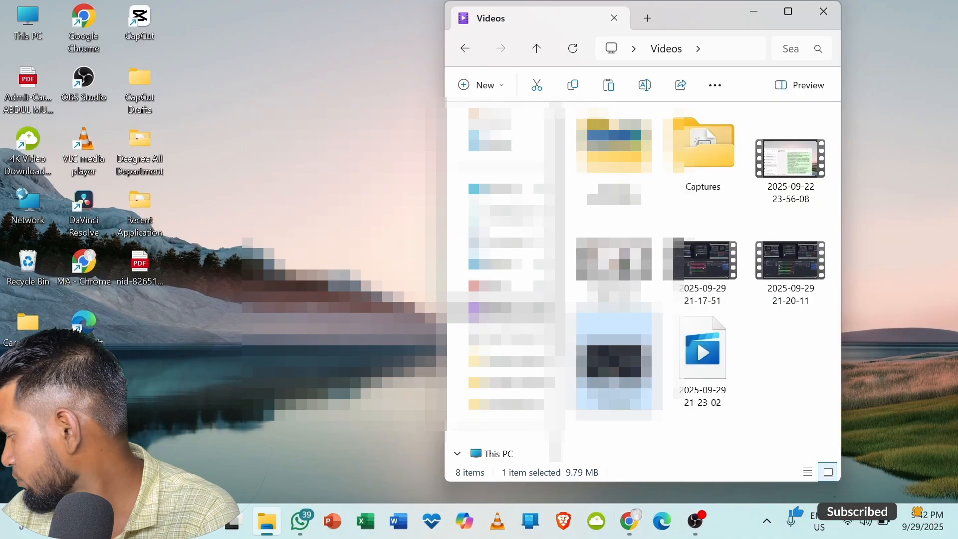
# - Switch back to Chrome and open Google Drive in a new tab
pyautogui.click(630, 521)
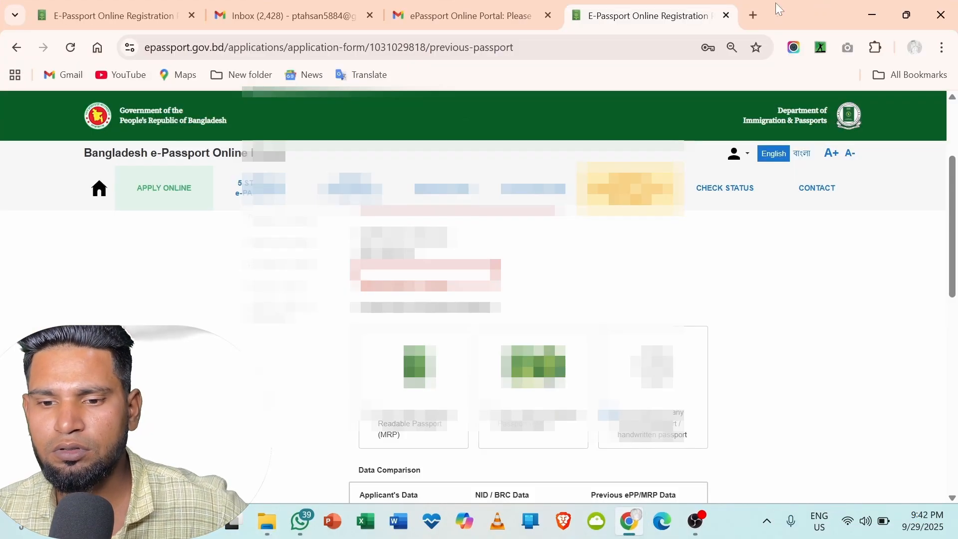
pyautogui.click(756, 12)
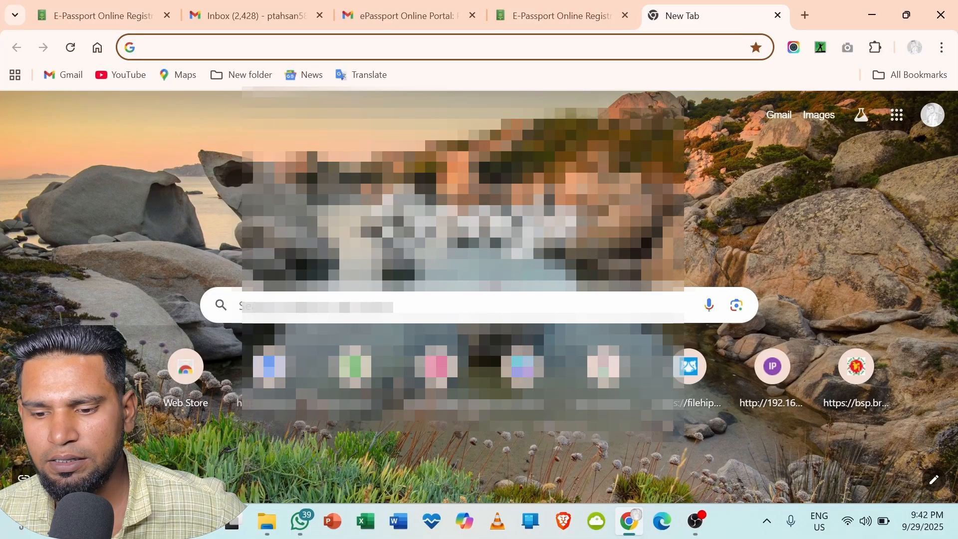
pyautogui.click(896, 117)
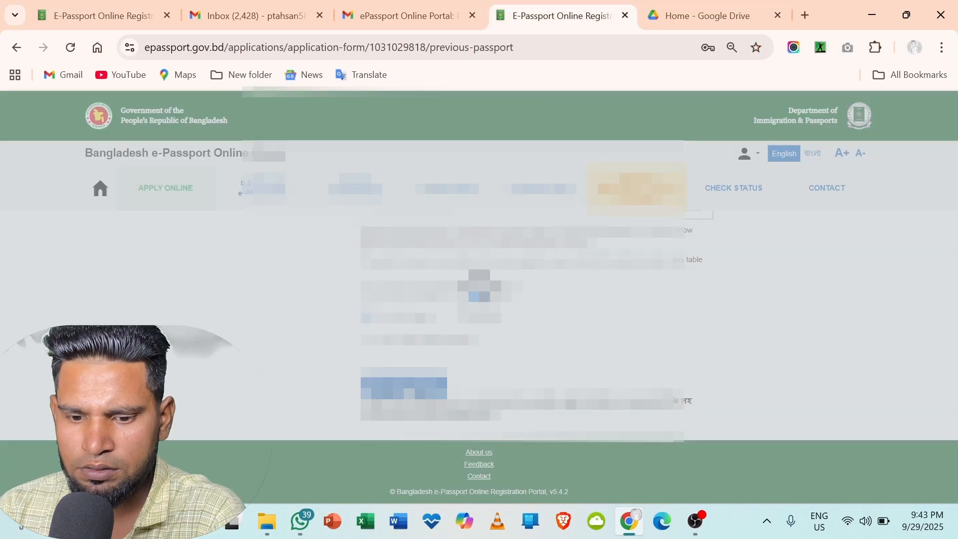